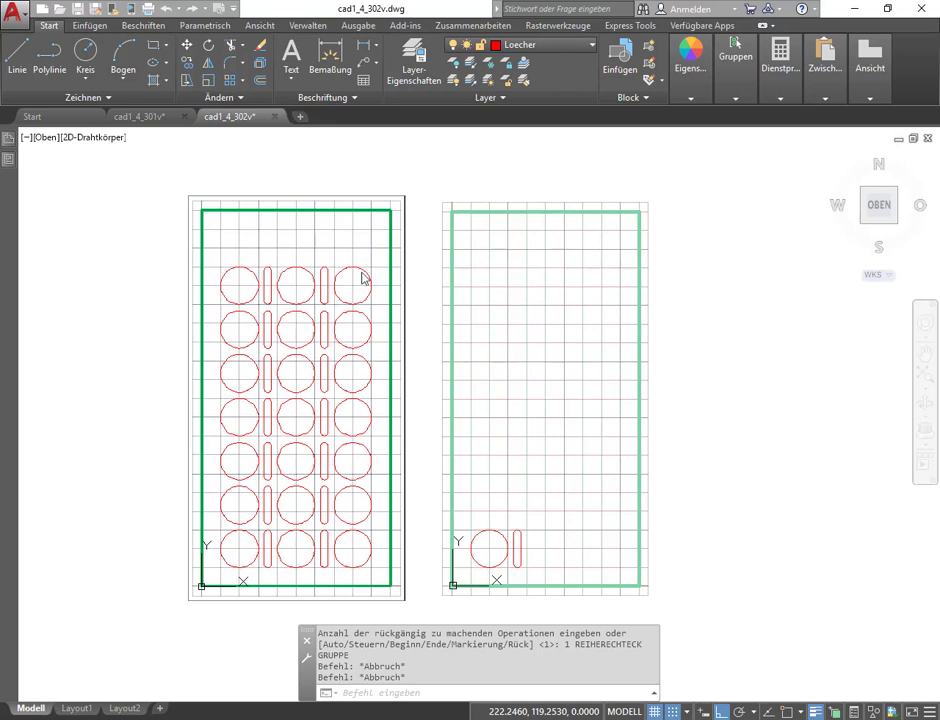
# Step: Return to cad1_4_302v and window-select the right panel's circle and slot, showing the Einfügen tab
pyautogui.click(155, 118)
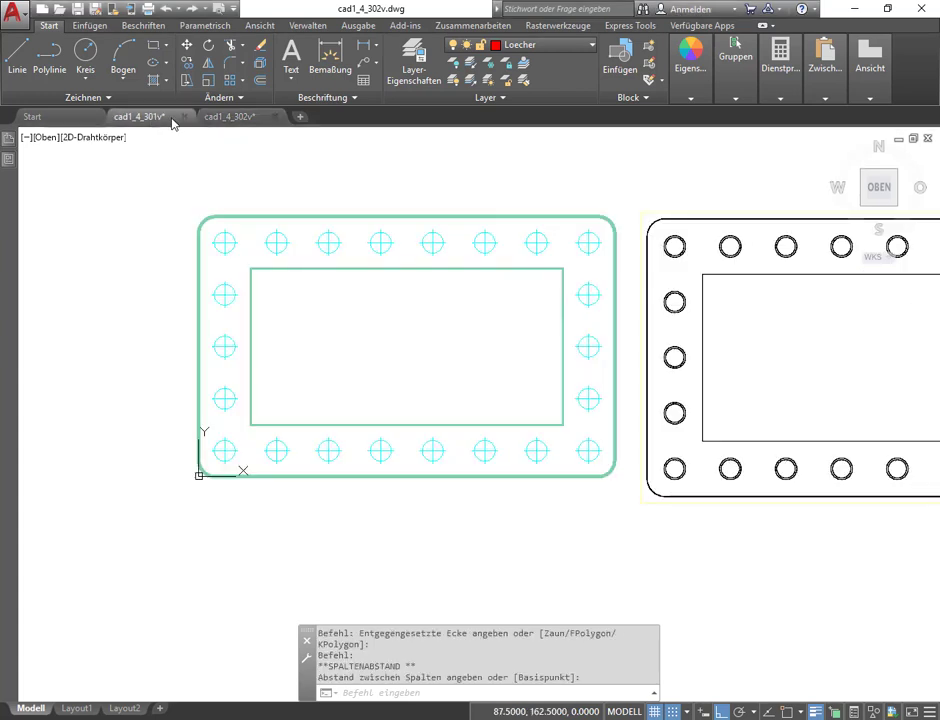
pyautogui.click(228, 117)
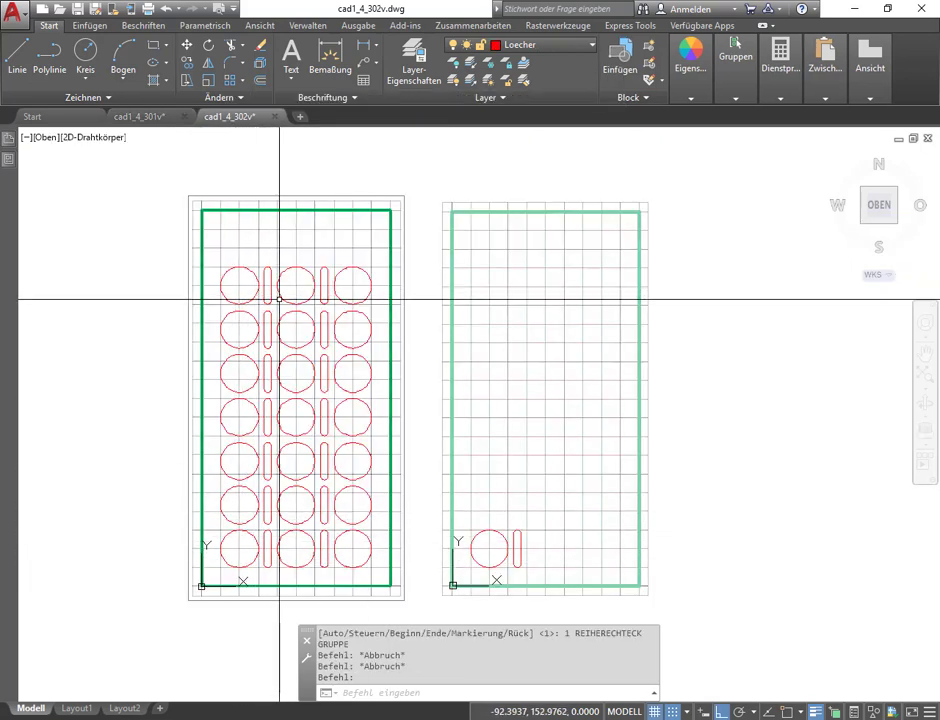
pyautogui.click(472, 506)
pyautogui.click(530, 570)
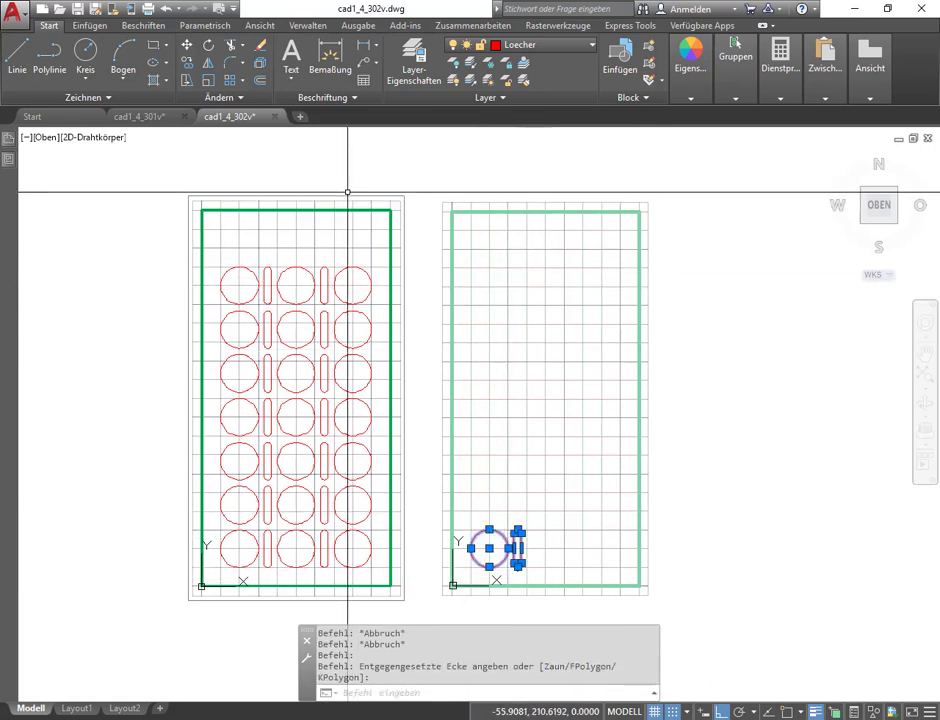
pyautogui.click(89, 25)
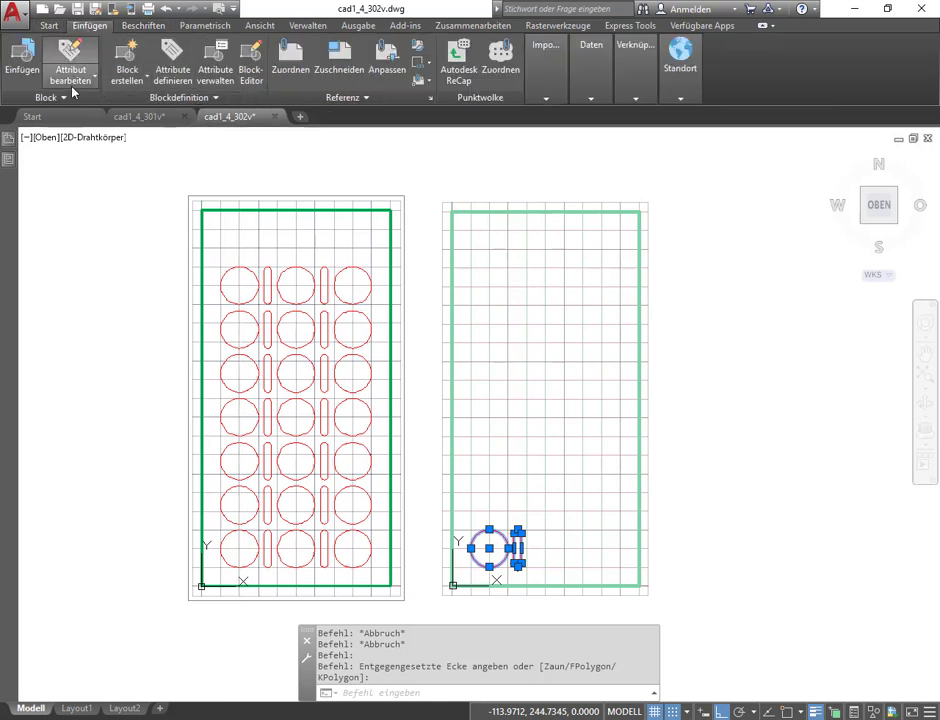
# Step: Start a new block definition and name it Kreis
pyautogui.click(127, 78)
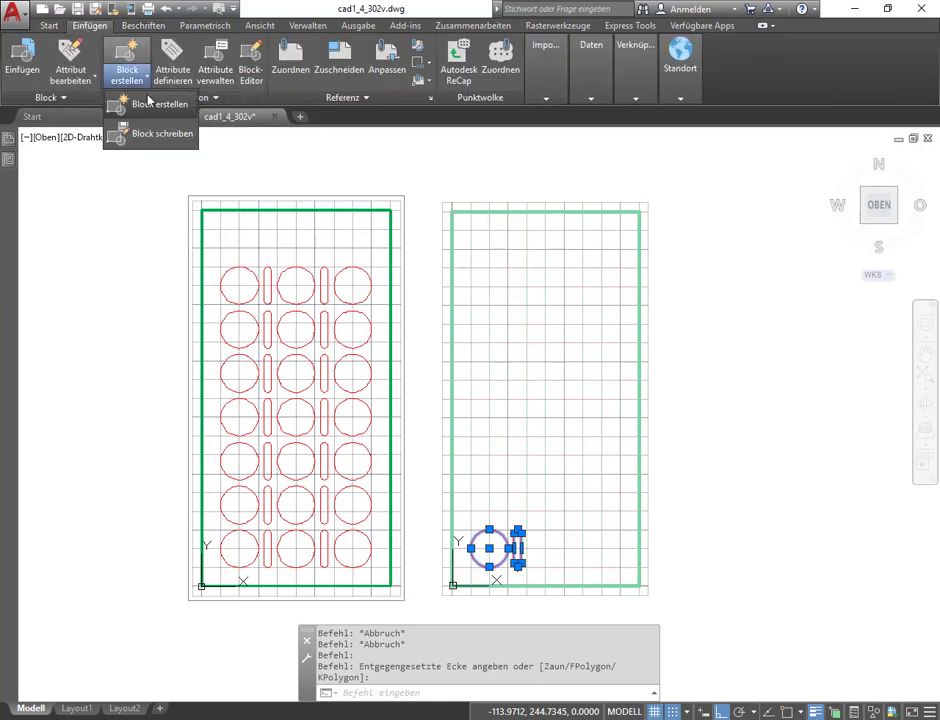
pyautogui.click(148, 105)
pyautogui.write('R')
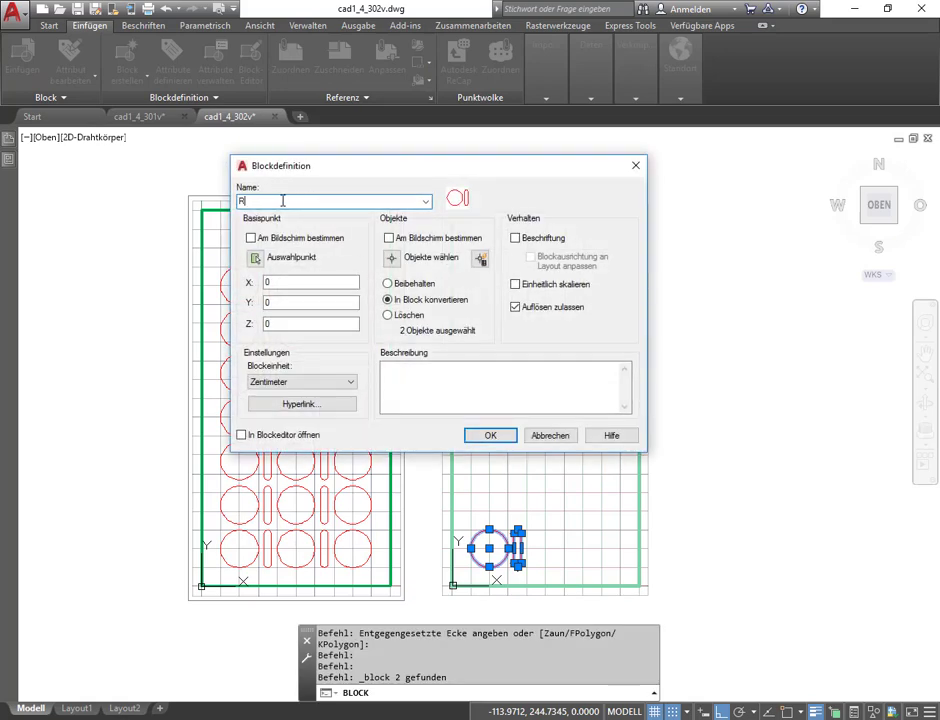
pyautogui.write('ei')
pyautogui.write('ob')
pyautogui.write('t')
pyautogui.moveTo(305, 200); pyautogui.dragTo(204, 201)
pyautogui.write('K')
# Step: Set the base point at 20,20, include only the circle, and create the block
pyautogui.click(254, 259)
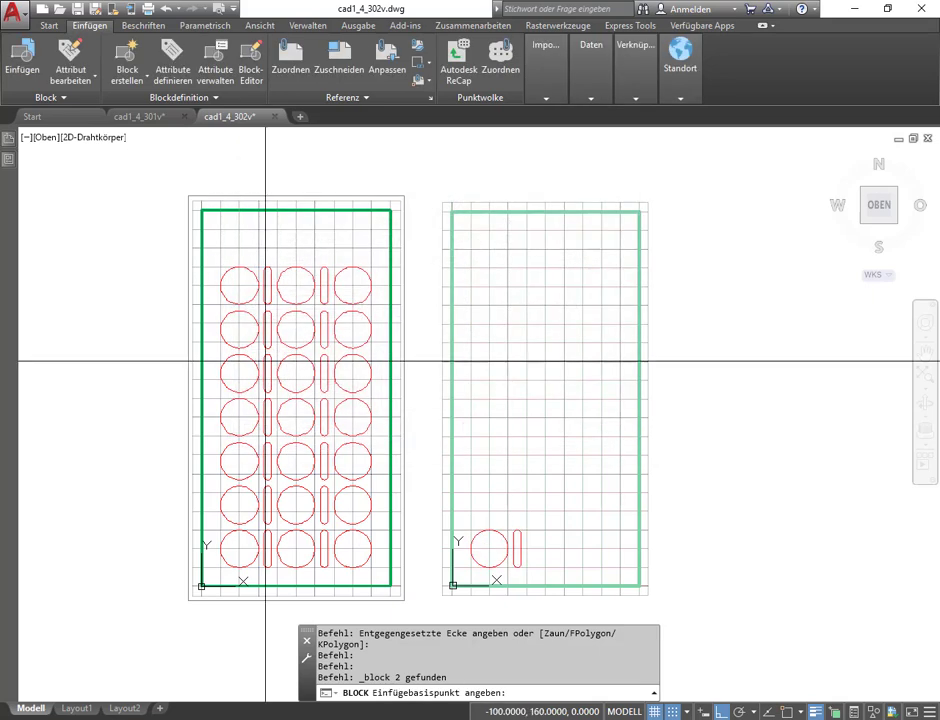
pyautogui.click(488, 549)
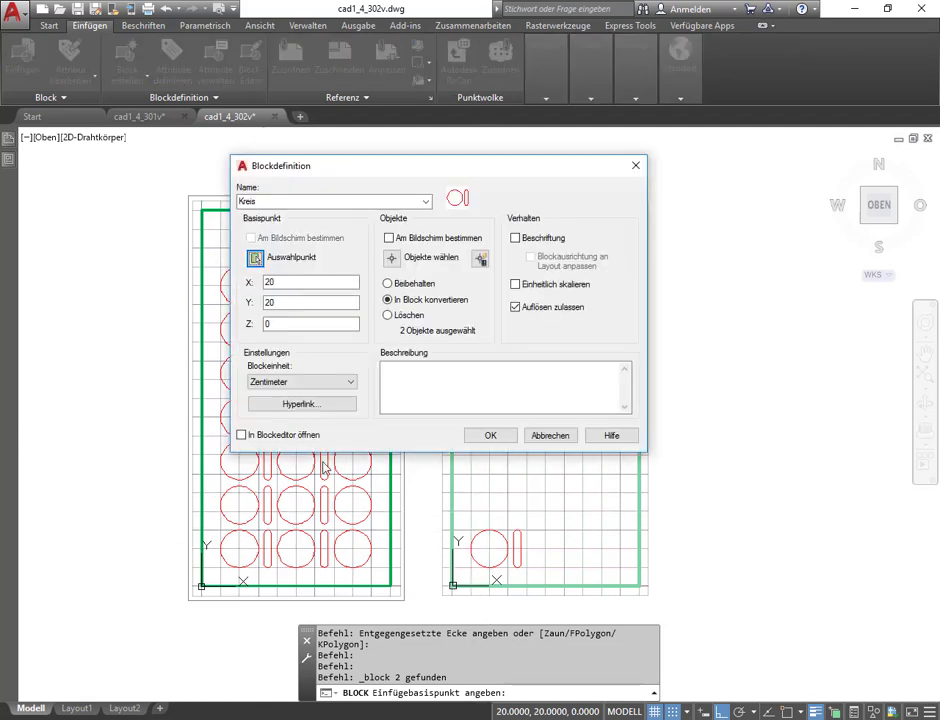
pyautogui.click(392, 257)
pyautogui.click(502, 537)
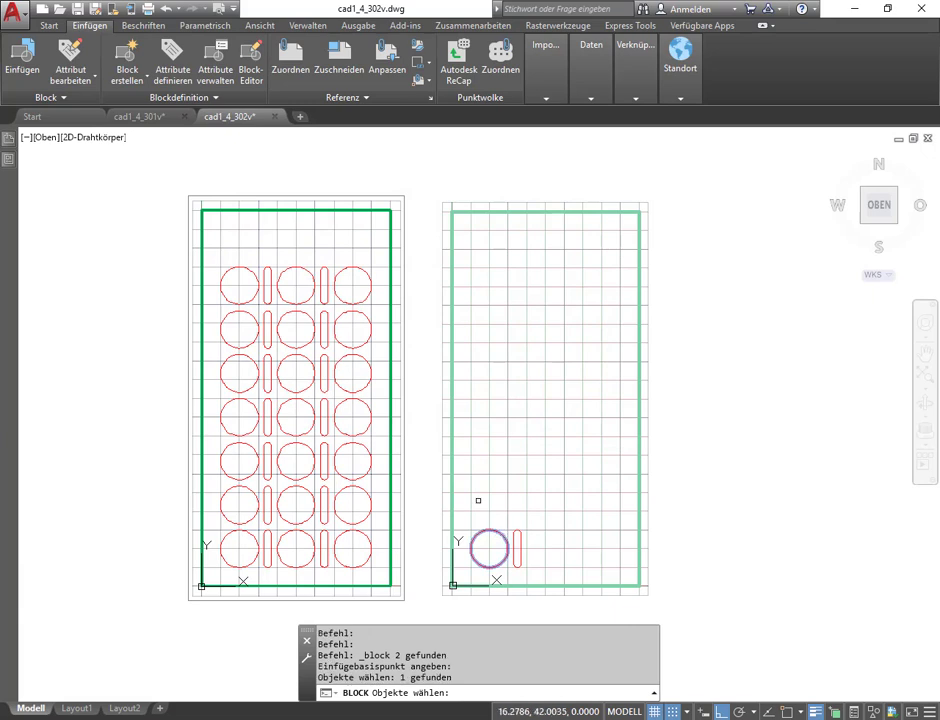
pyautogui.press('Return')
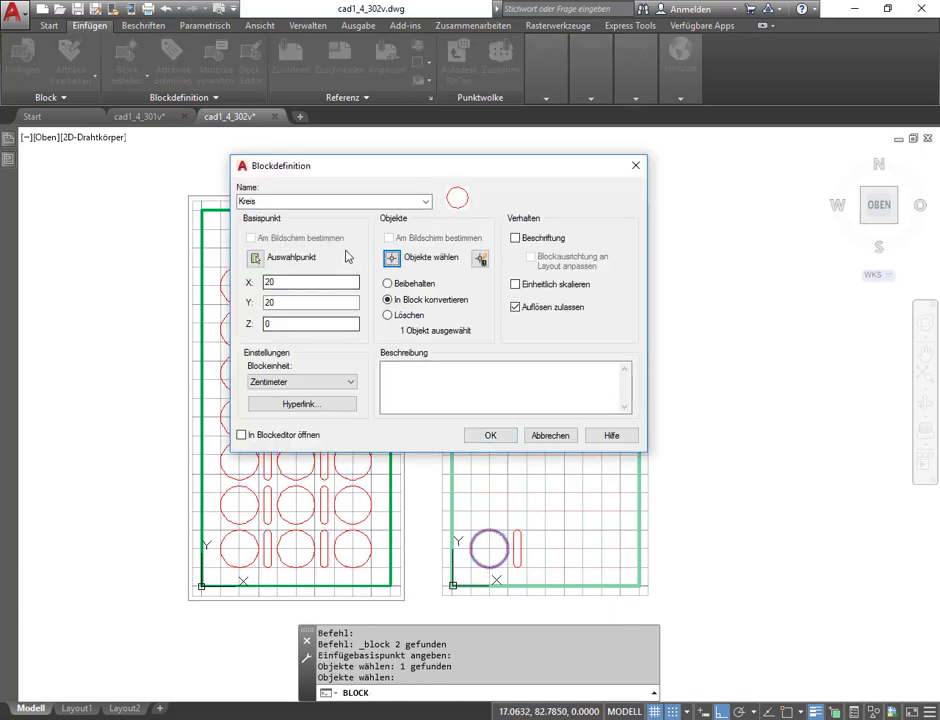
pyautogui.click(490, 437)
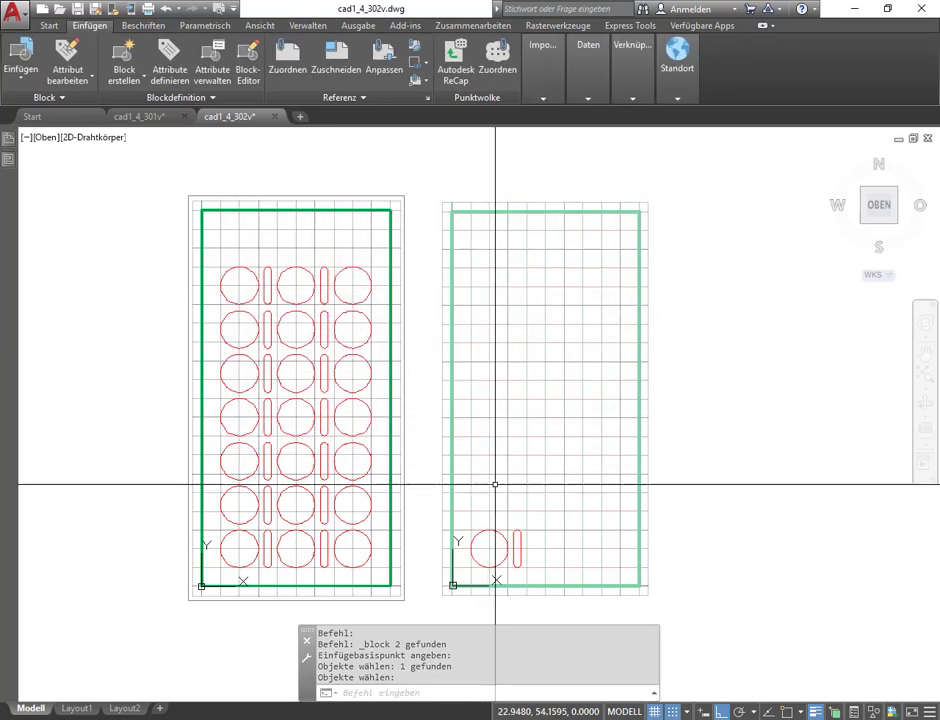
# Step: Create block 'Oval' from the slot with base point 20,20
pyautogui.click(516, 548)
pyautogui.click(120, 78)
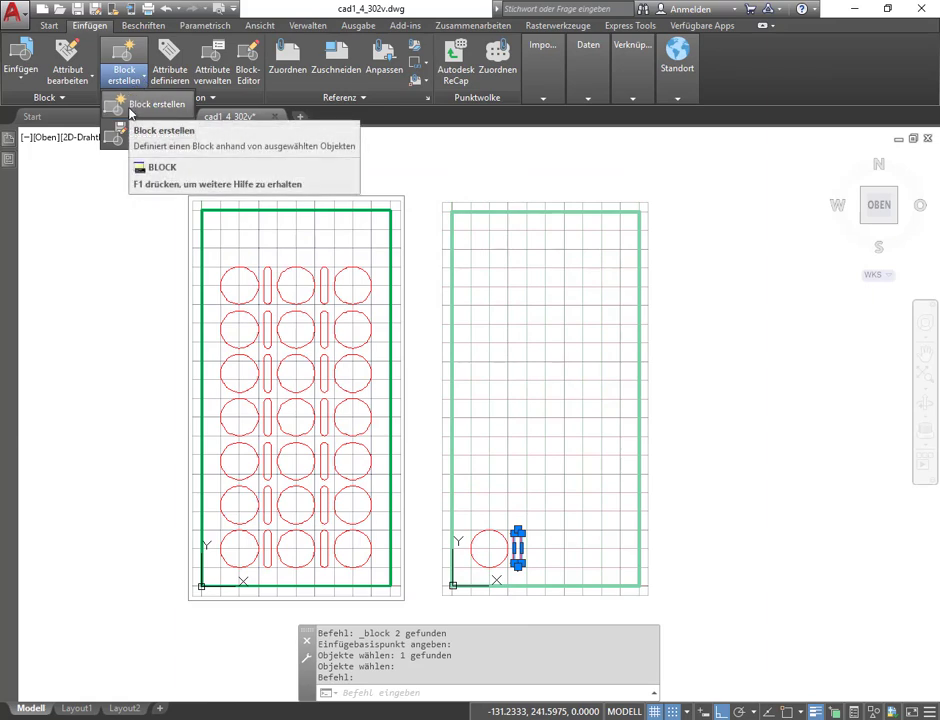
pyautogui.click(130, 110)
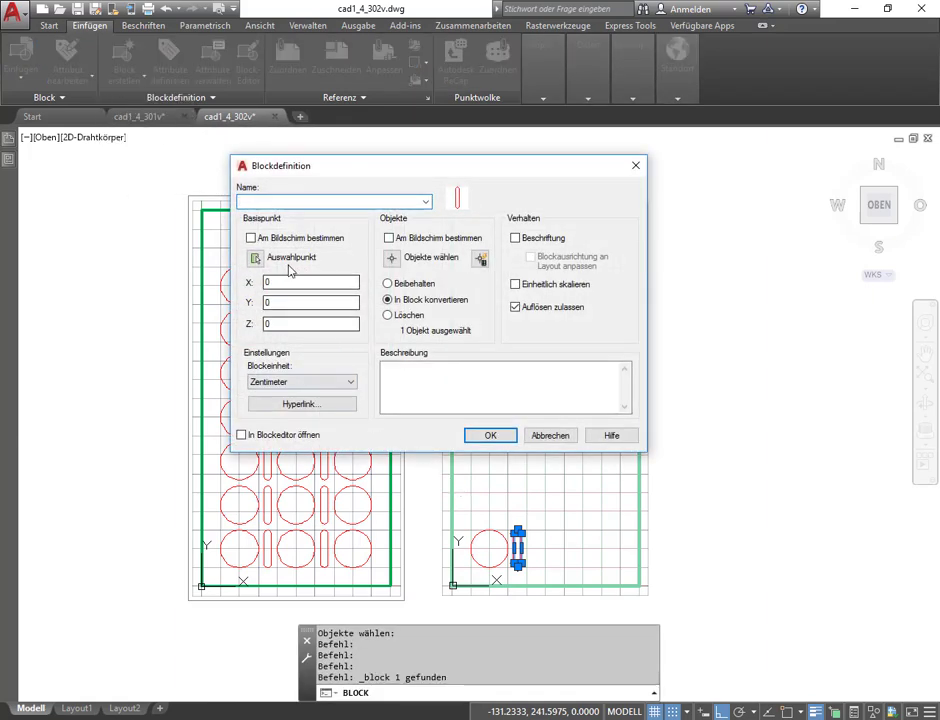
pyautogui.click(256, 257)
pyautogui.scroll(5, 492, 510)
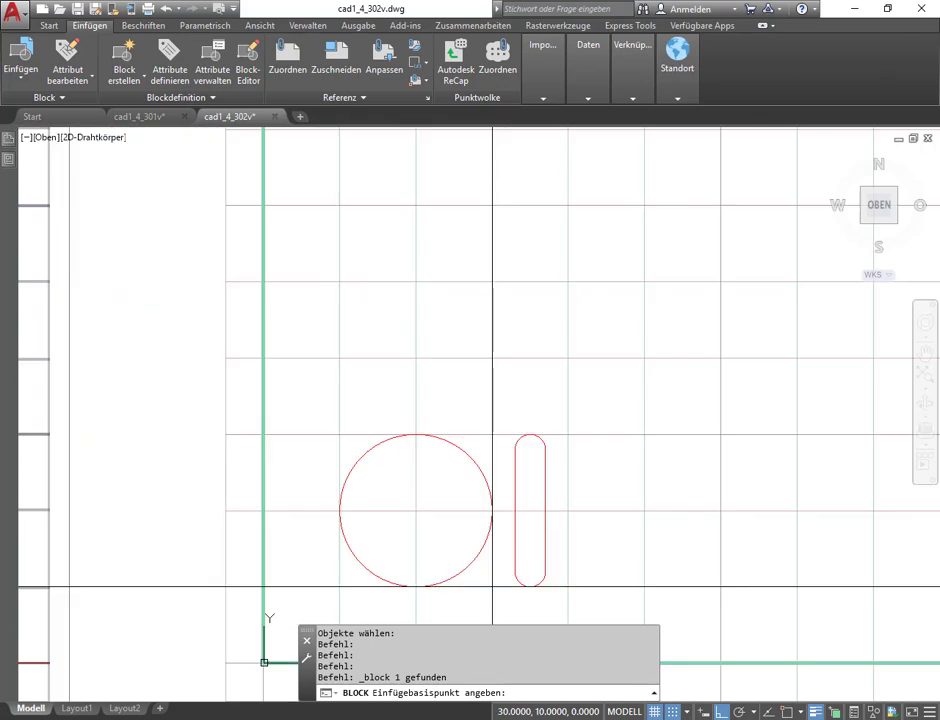
pyautogui.click(415, 510)
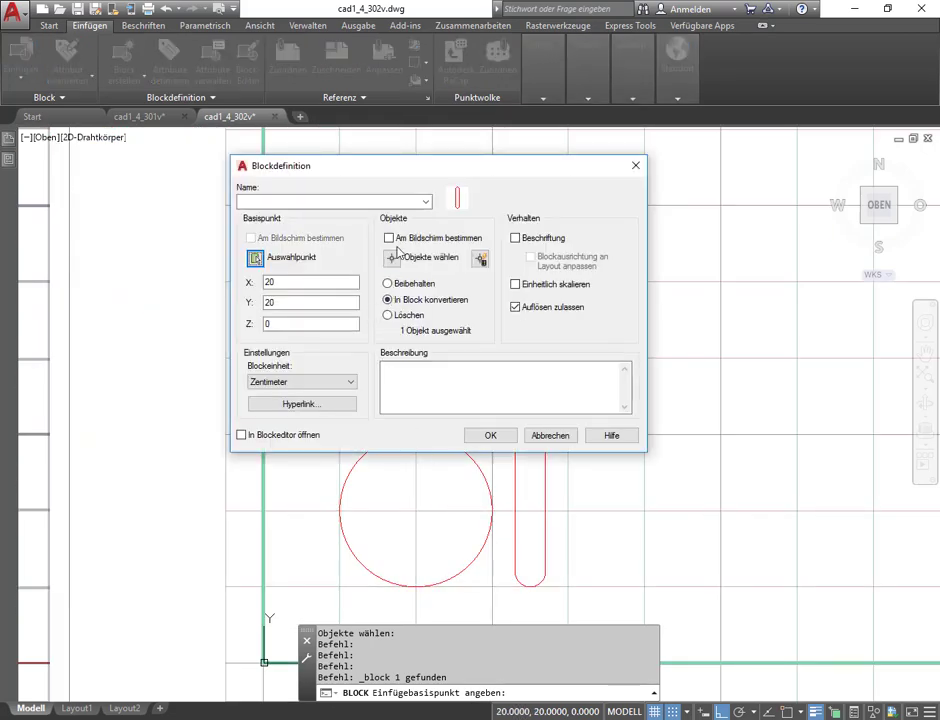
pyautogui.click(318, 201)
pyautogui.write('Oval')
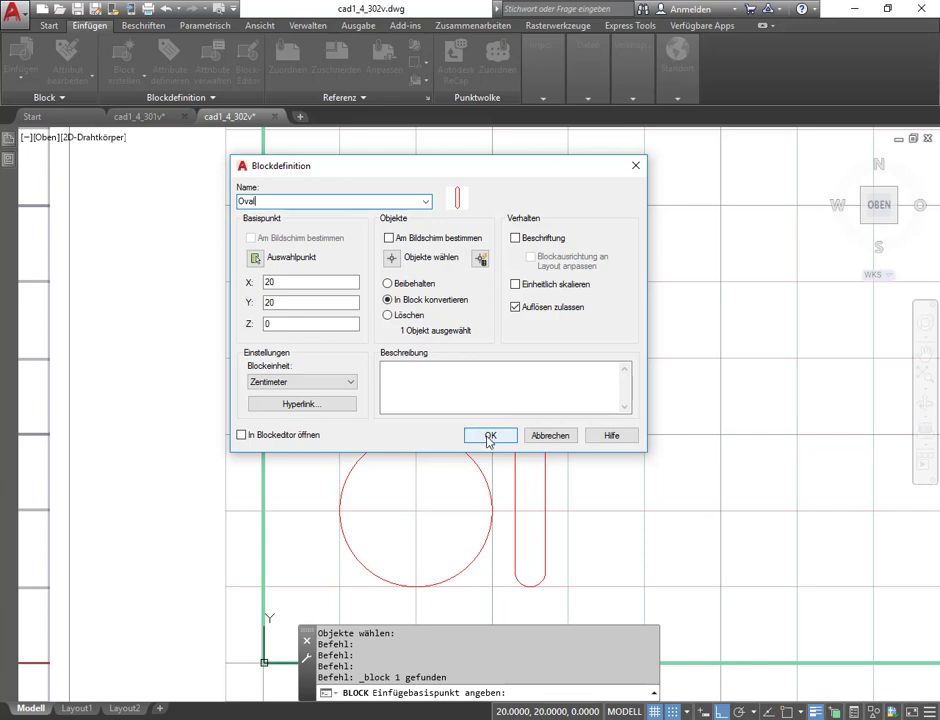
pyautogui.click(489, 436)
pyautogui.click(511, 460)
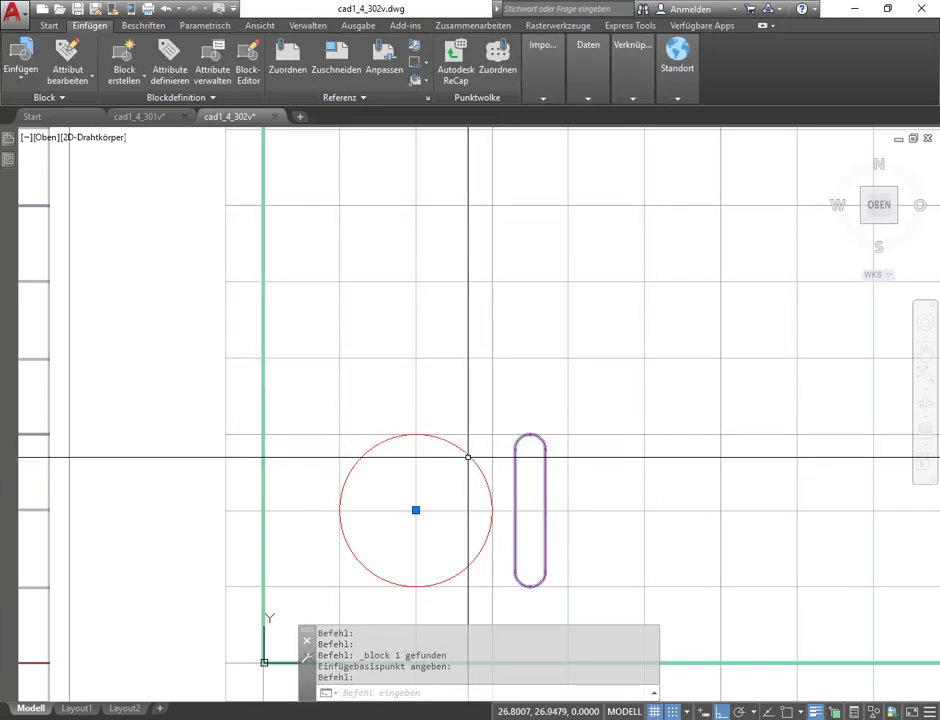
# Step: Bring both panels into view and crossing-select the Kreis and Oval blocks
pyautogui.press('Escape')
pyautogui.click(466, 455)
pyautogui.scroll(-10, 424, 399)
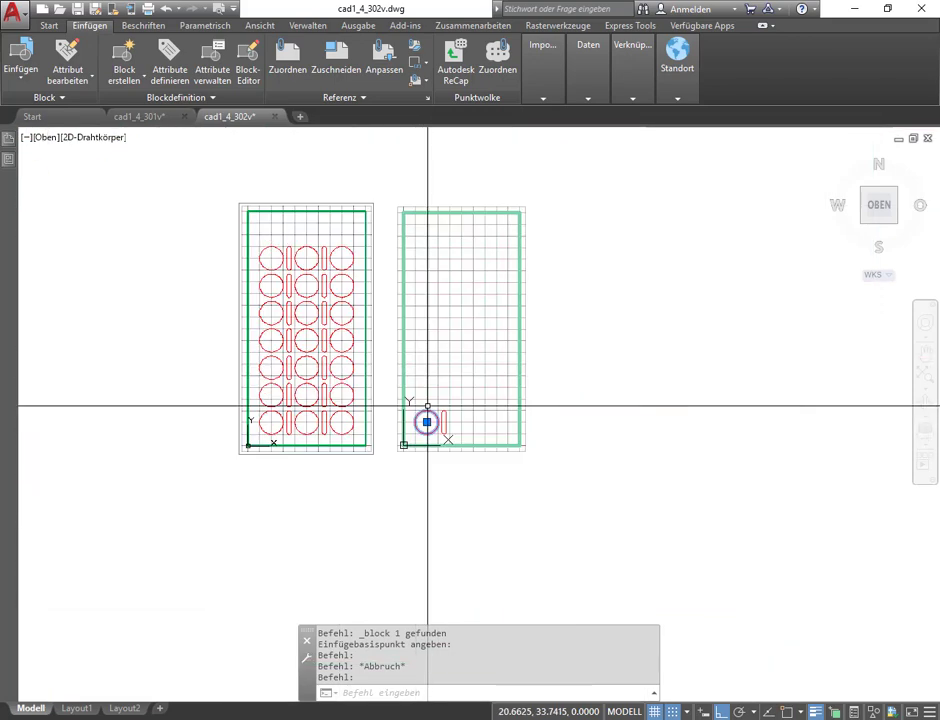
pyautogui.press('Escape')
pyautogui.scroll(5, 427, 370)
pyautogui.scroll(-2, 428, 356)
pyautogui.moveTo(430, 342); pyautogui.dragTo(417, 397, button='middle')
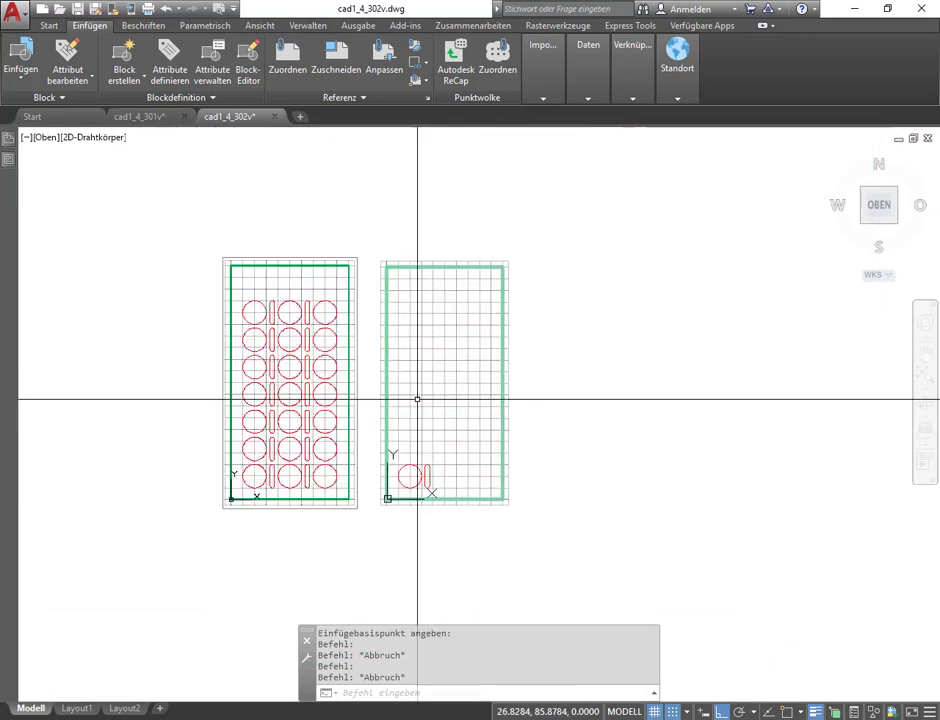
pyautogui.scroll(2, 418, 395)
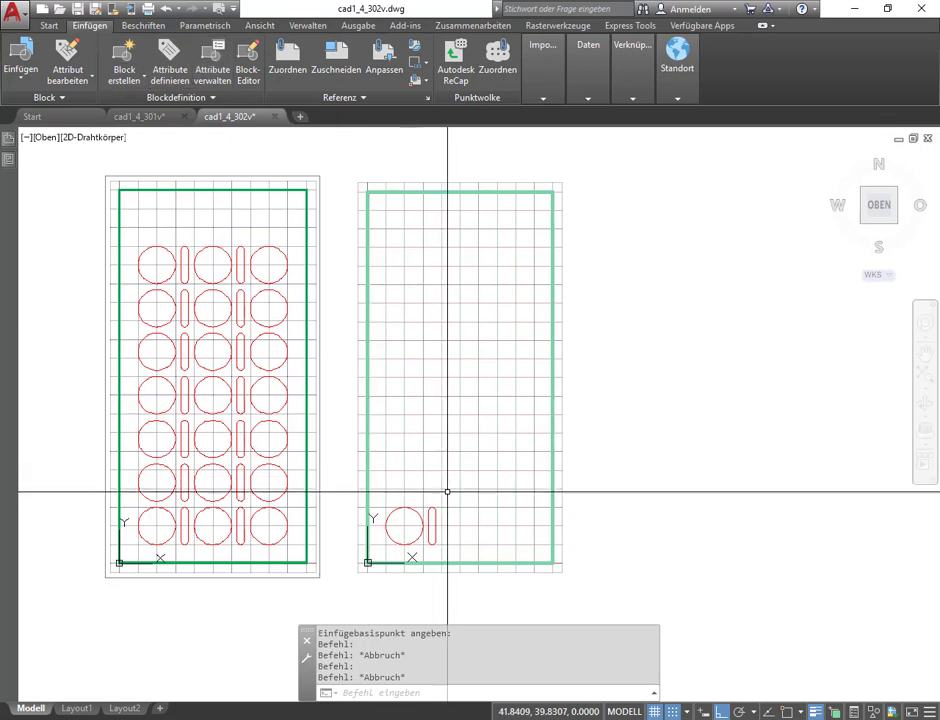
pyautogui.click(455, 529)
pyautogui.click(407, 515)
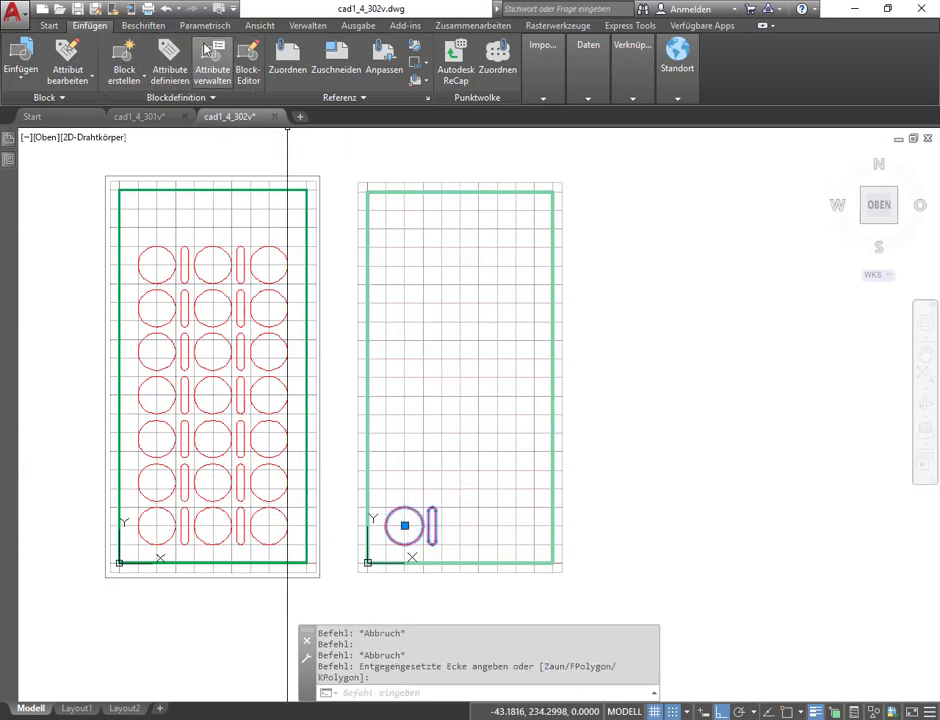
# Step: Make a rectangular array of the two blocks with a total column span of 81
pyautogui.click(47, 24)
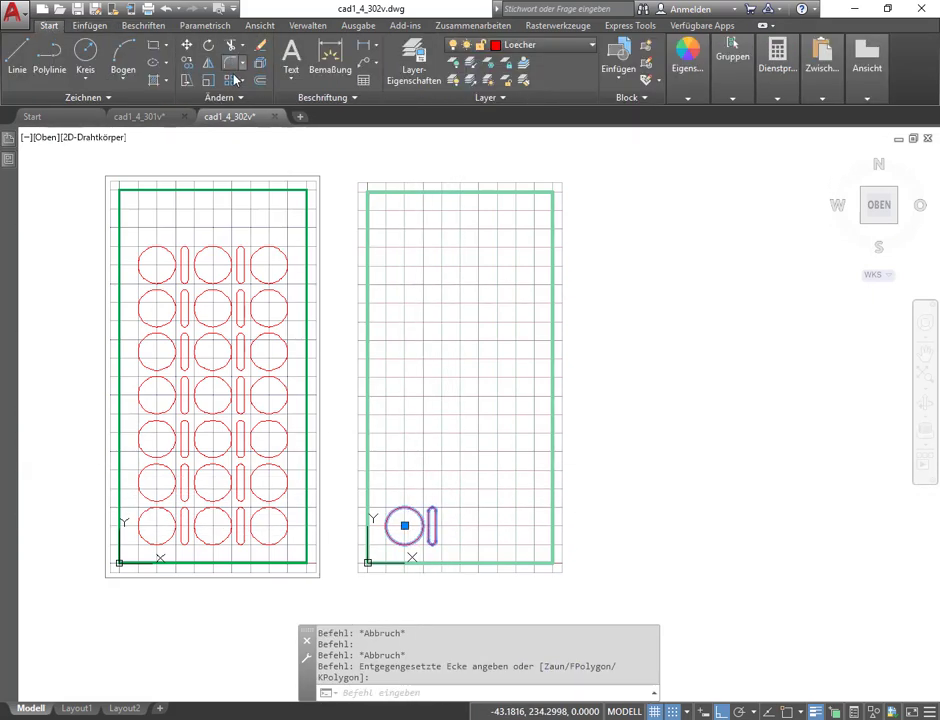
pyautogui.click(240, 84)
pyautogui.click(254, 101)
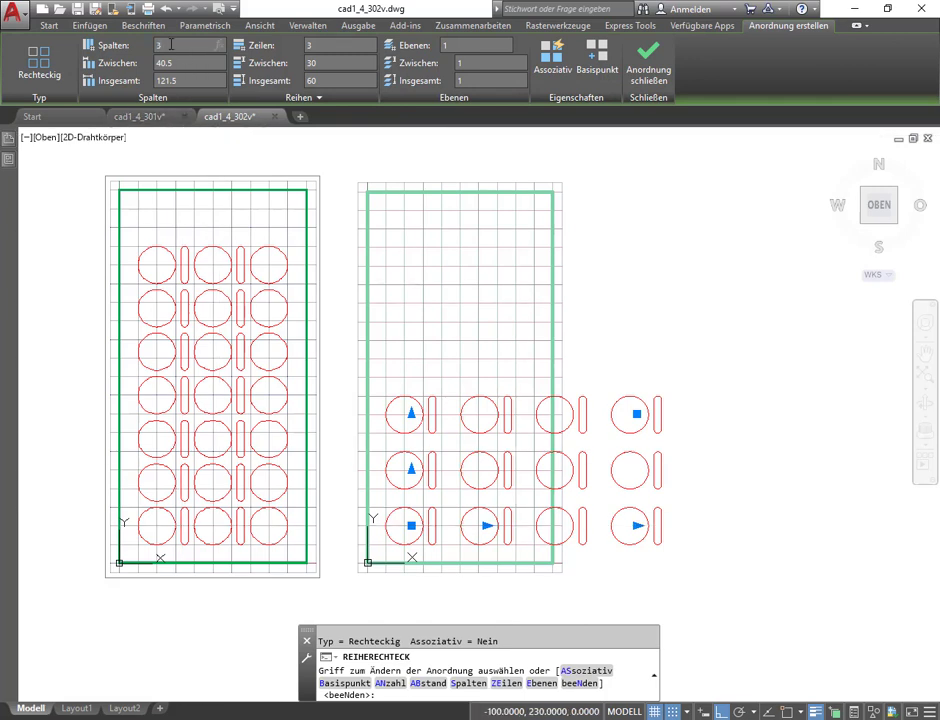
pyautogui.write('81')
pyautogui.press('Return')
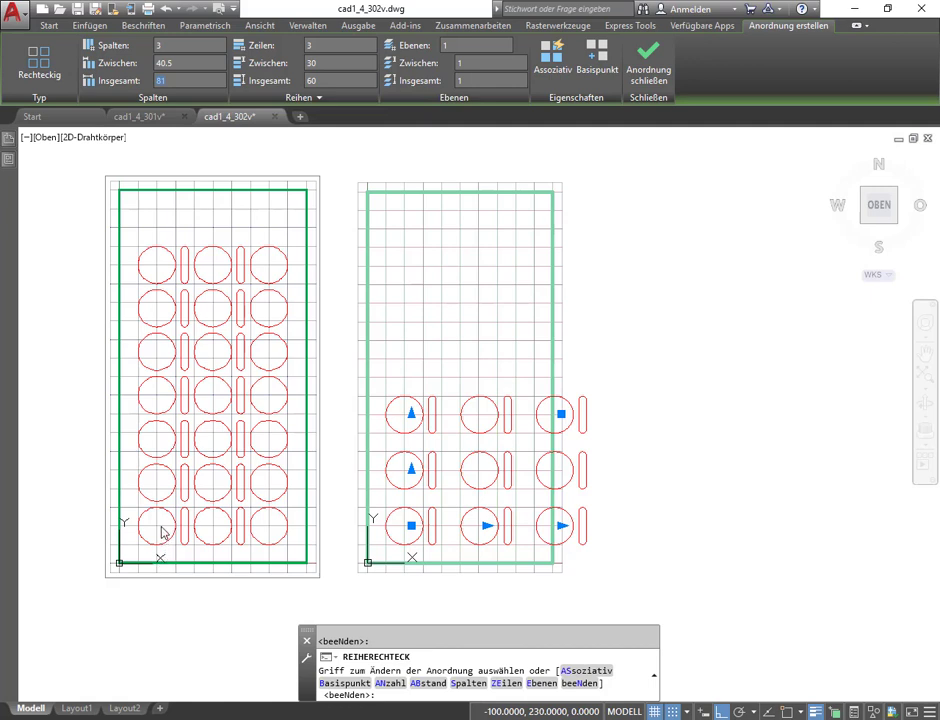
# Step: Change the column spacing to 30 (total 60) and zoom to check the result
pyautogui.click(190, 62)
pyautogui.write('30')
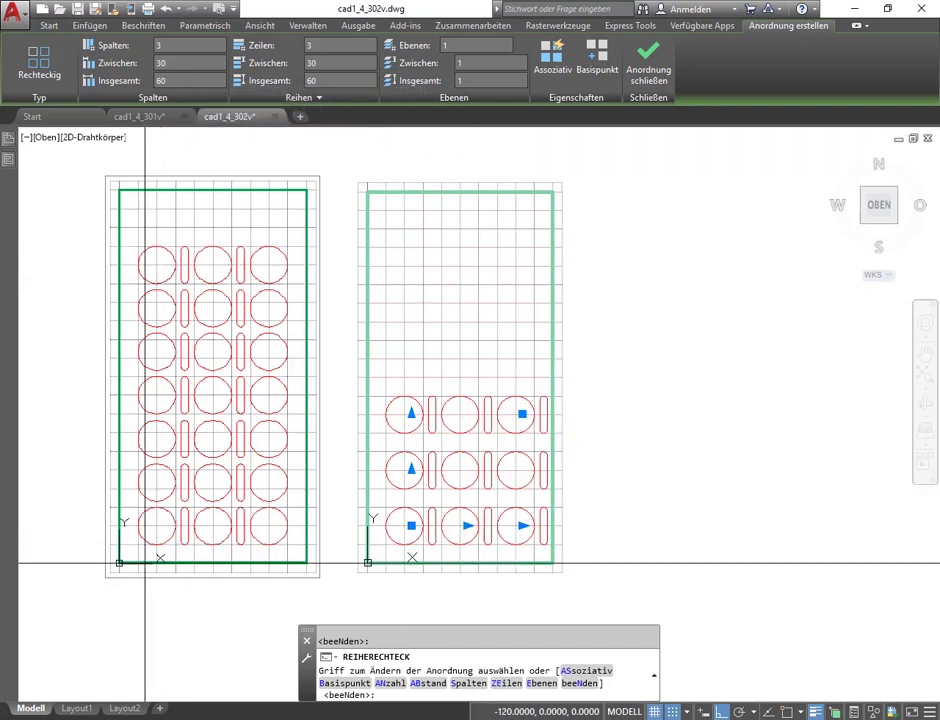
pyautogui.scroll(2, 145, 563)
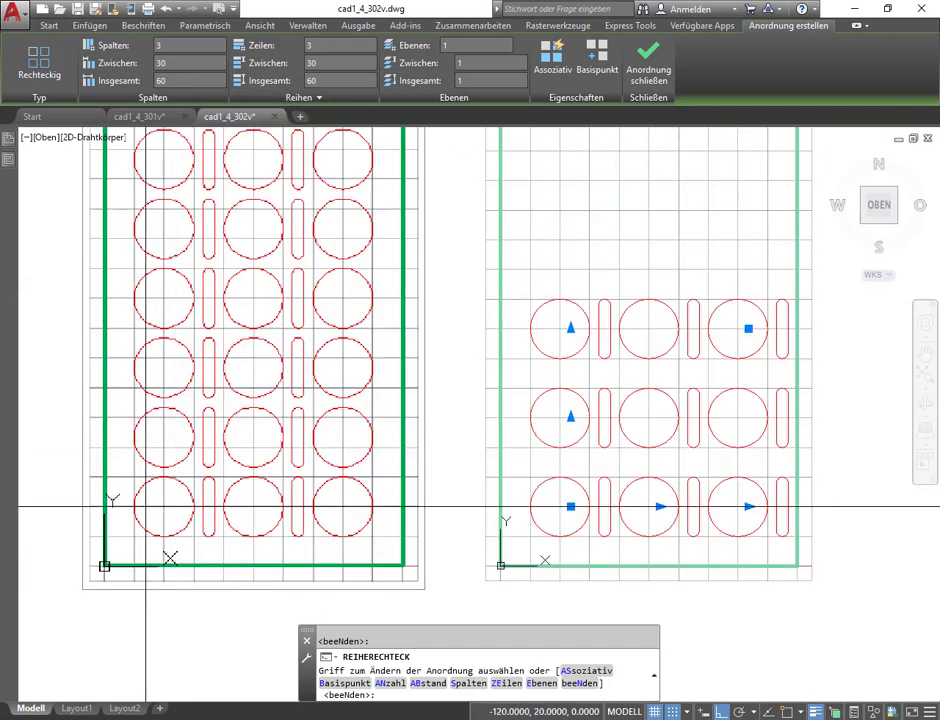
pyautogui.scroll(-3, 145, 508)
pyautogui.scroll(3, 145, 492)
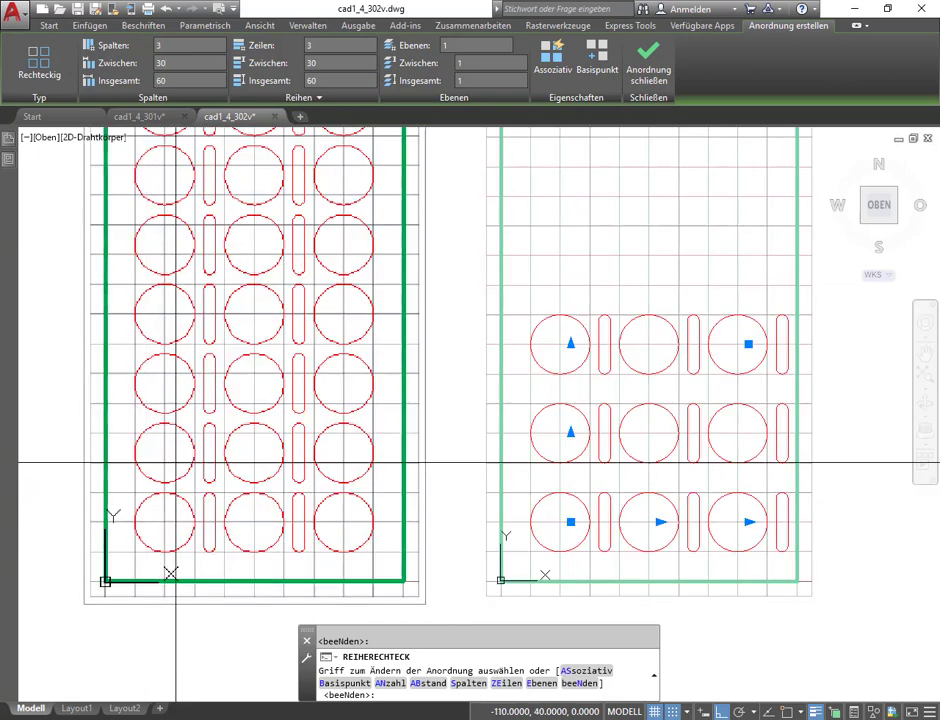
pyautogui.scroll(-2, 168, 489)
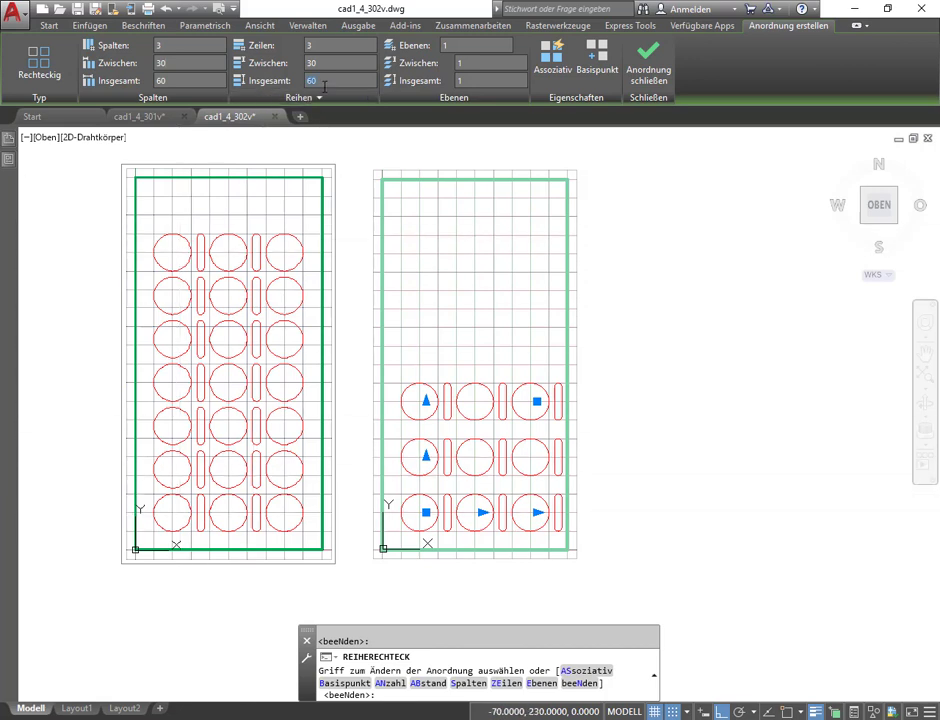
# Step: Set the array to 7 rows over a total span of 140 and close it
pyautogui.write('14')
pyautogui.press('Return')
pyautogui.write('7')
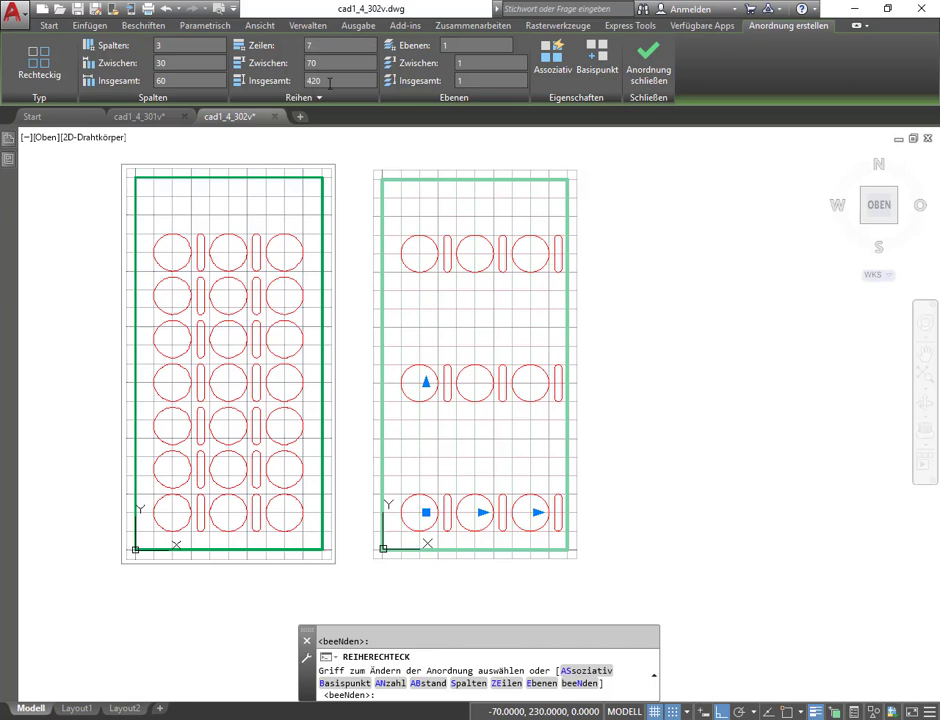
pyautogui.click(330, 83)
pyautogui.write('1')
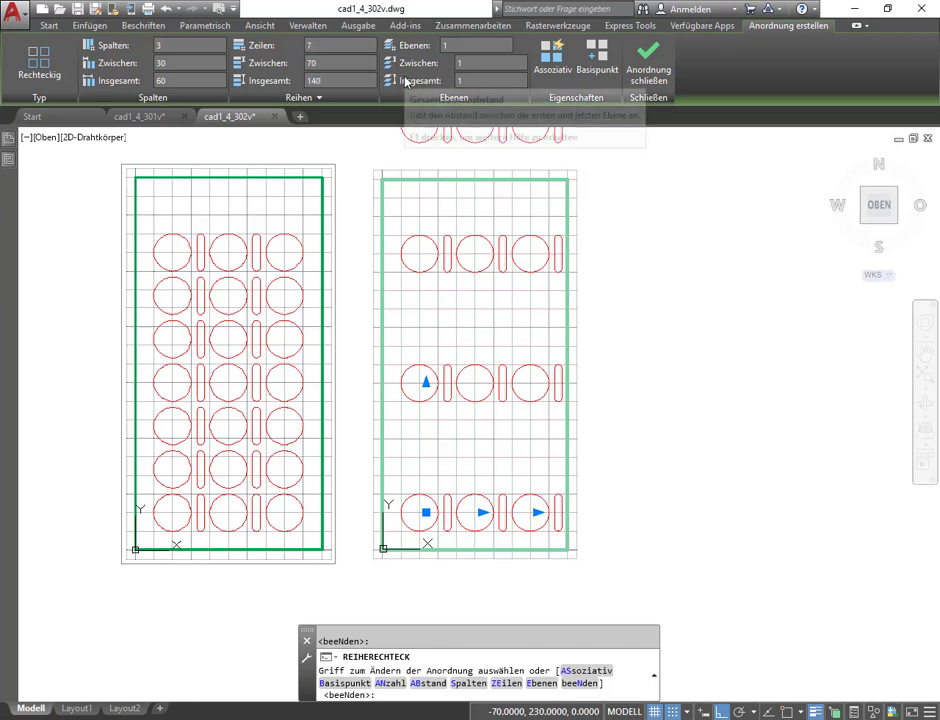
pyautogui.write('40')
pyautogui.press('Return')
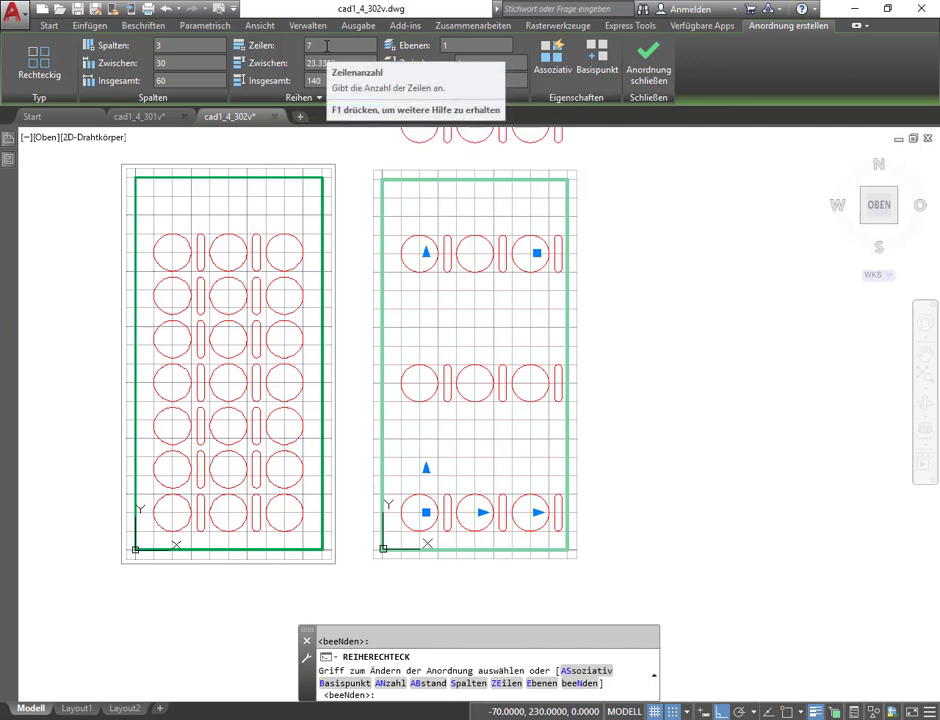
pyautogui.click(326, 46)
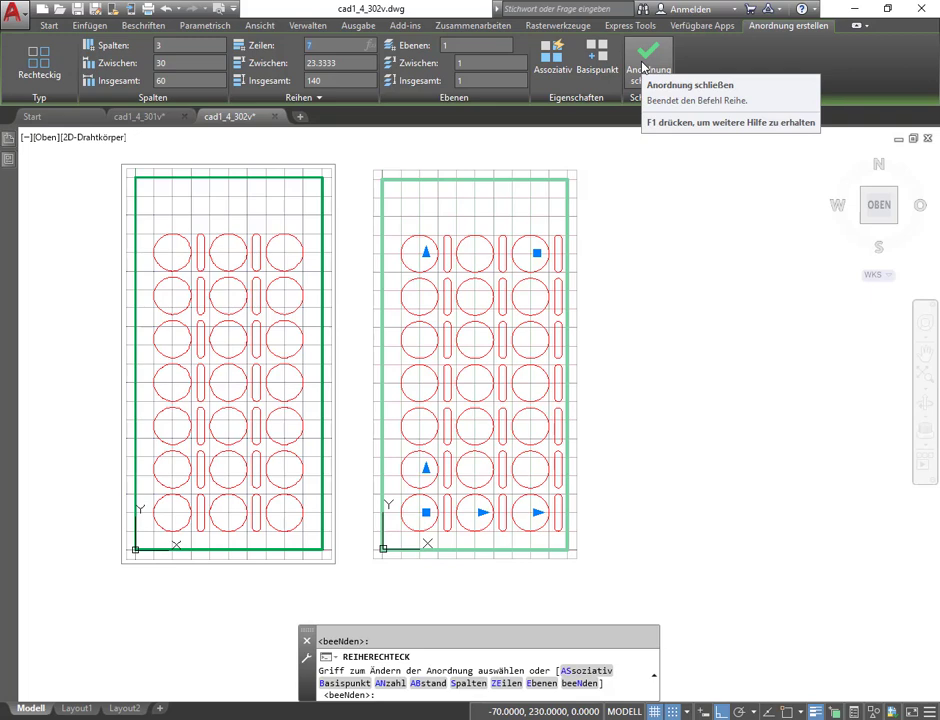
pyautogui.click(643, 66)
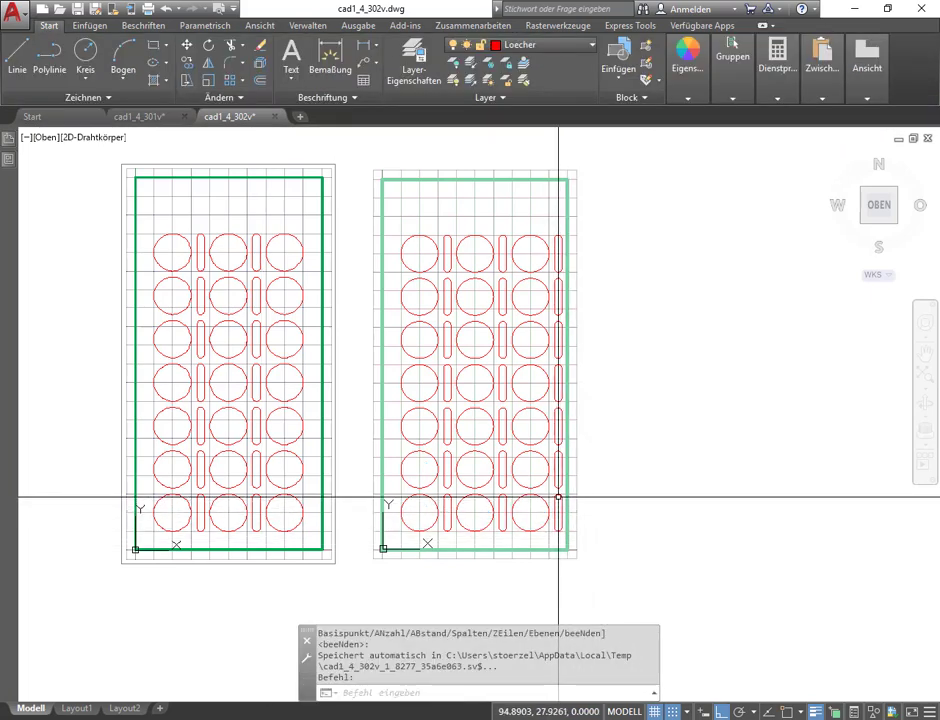
# Step: Erase the rightmost oval column and open the Oval block in the Block Editor
pyautogui.click(606, 516)
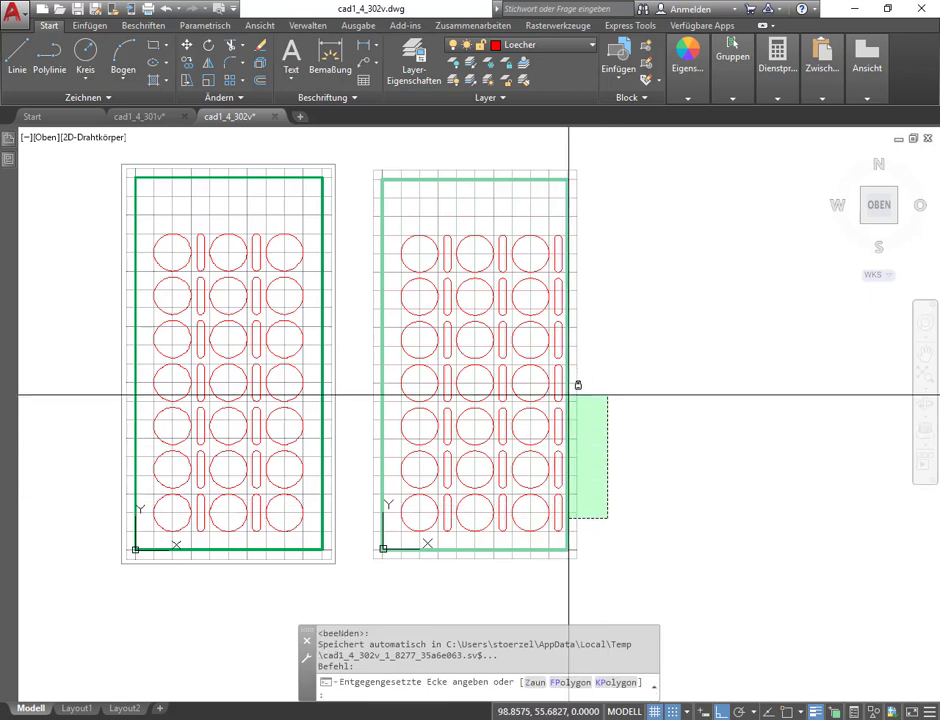
pyautogui.click(562, 260)
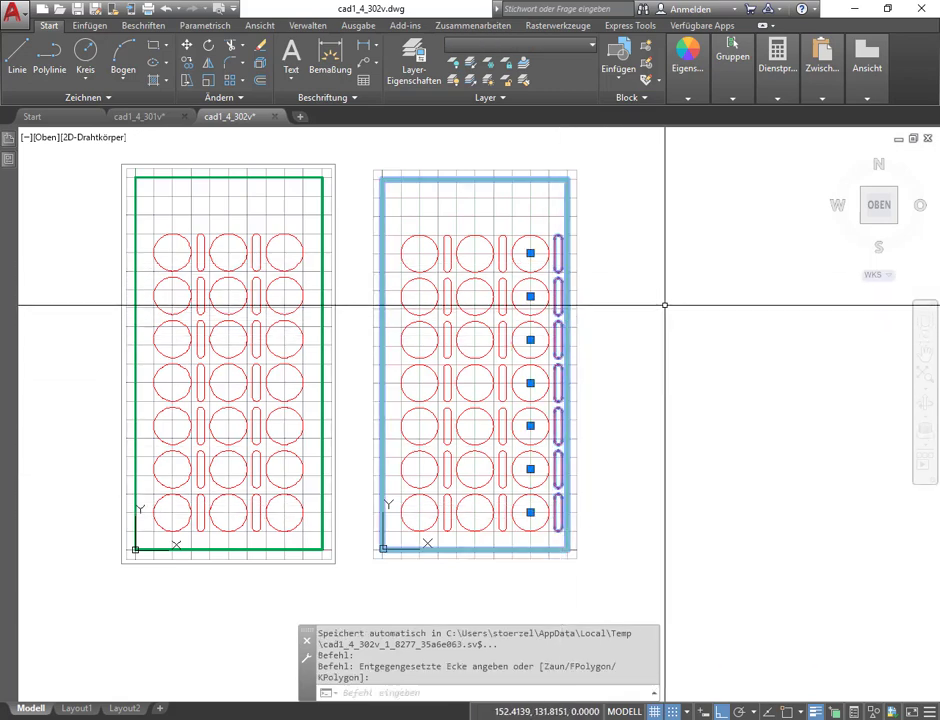
pyautogui.press('Delete')
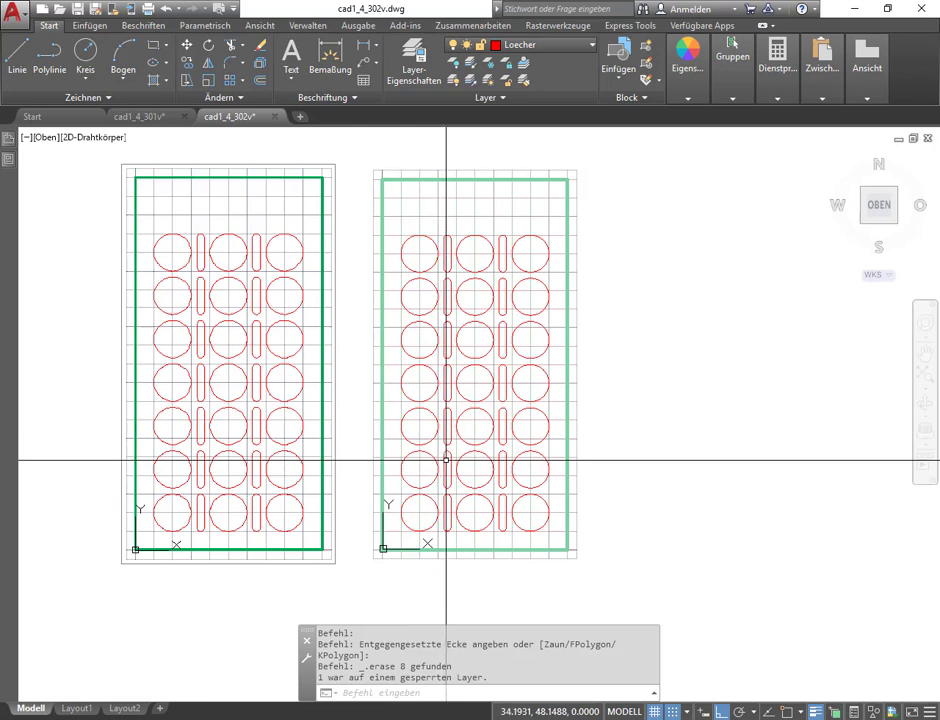
pyautogui.rightClick(446, 461)
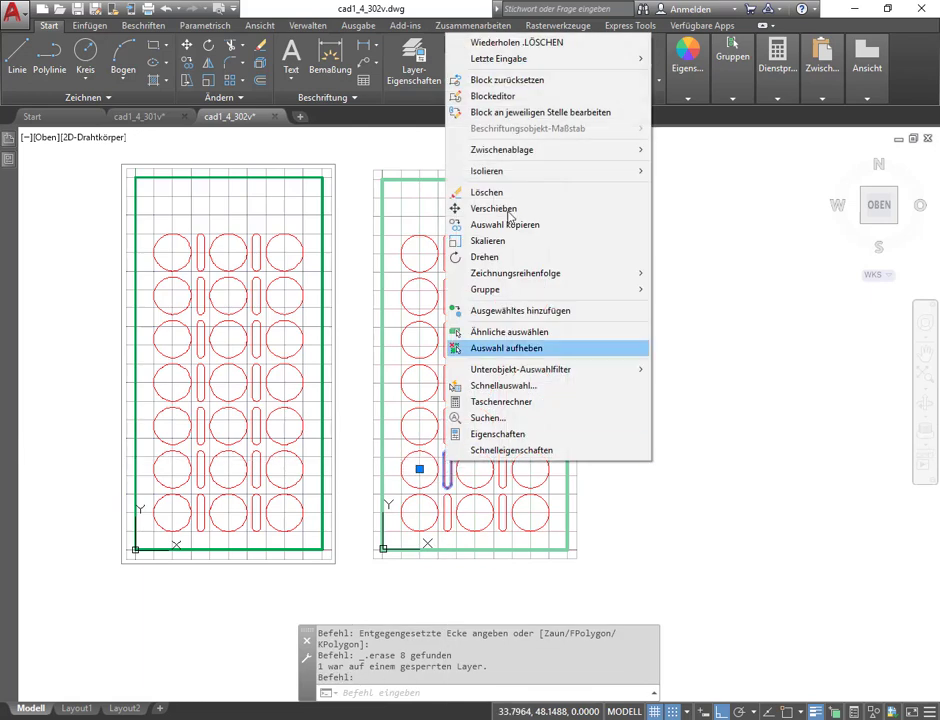
pyautogui.click(498, 97)
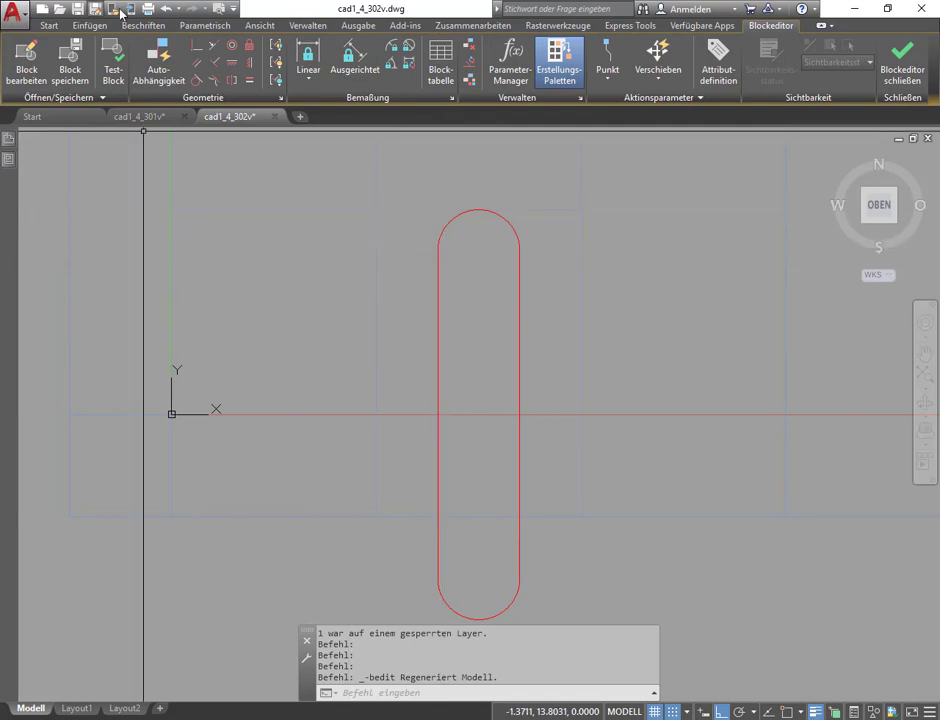
# Step: With snap off, draw two crossing diagonals between opposite oval corners and close the editor
pyautogui.click(48, 26)
pyautogui.click(17, 60)
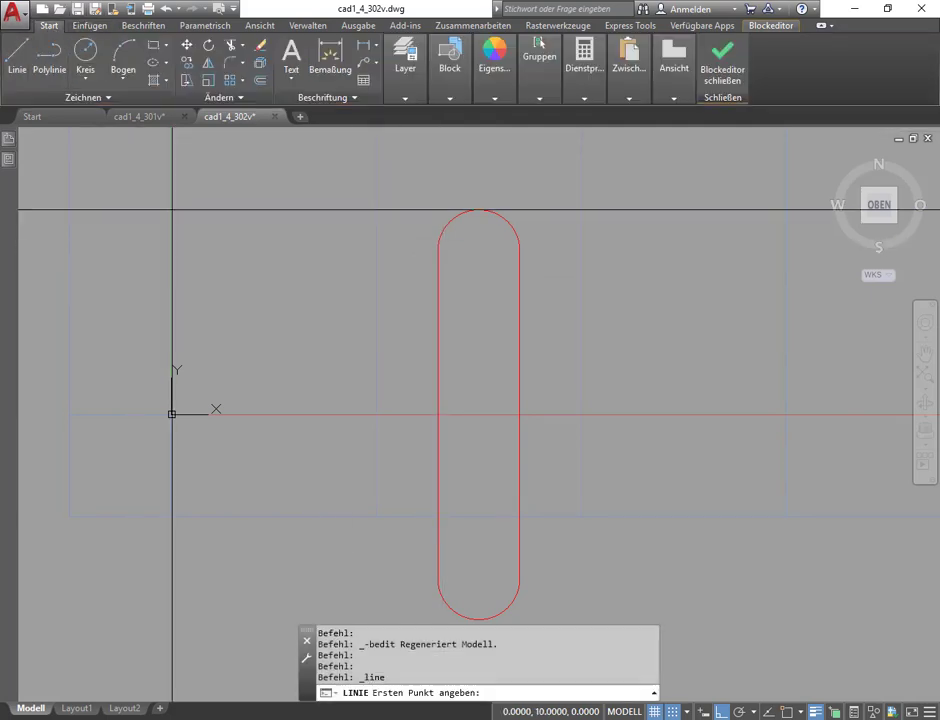
pyautogui.click(673, 712)
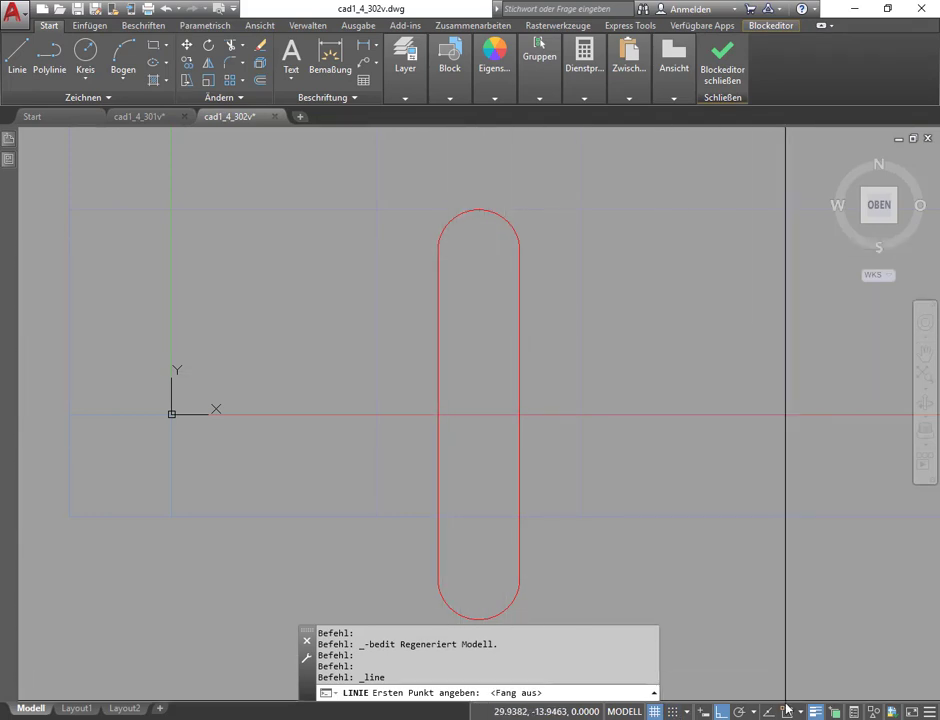
pyautogui.click(479, 249)
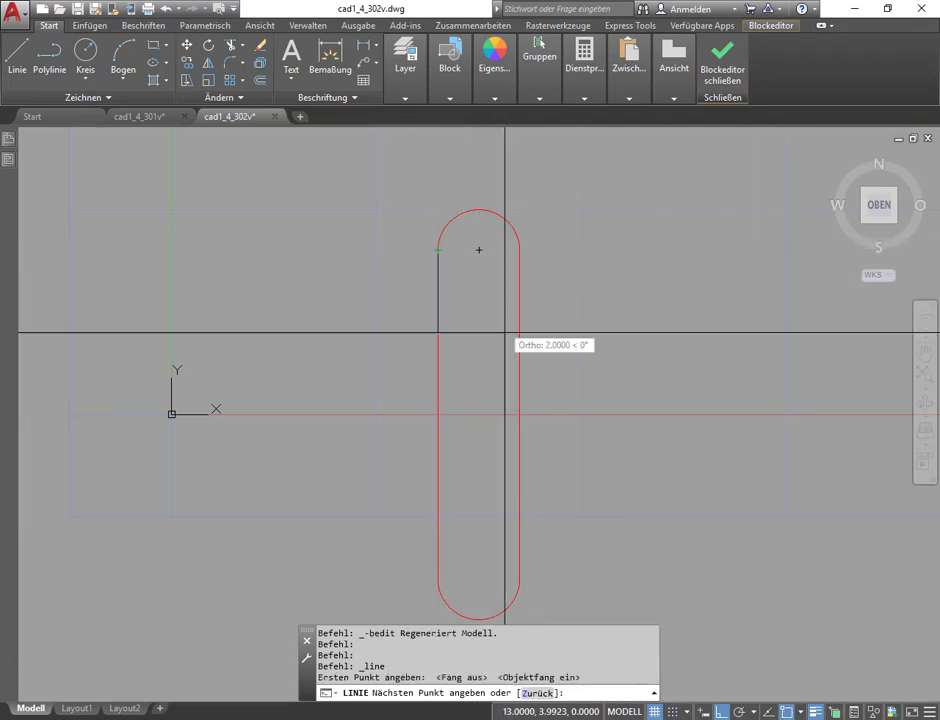
pyautogui.click(519, 575)
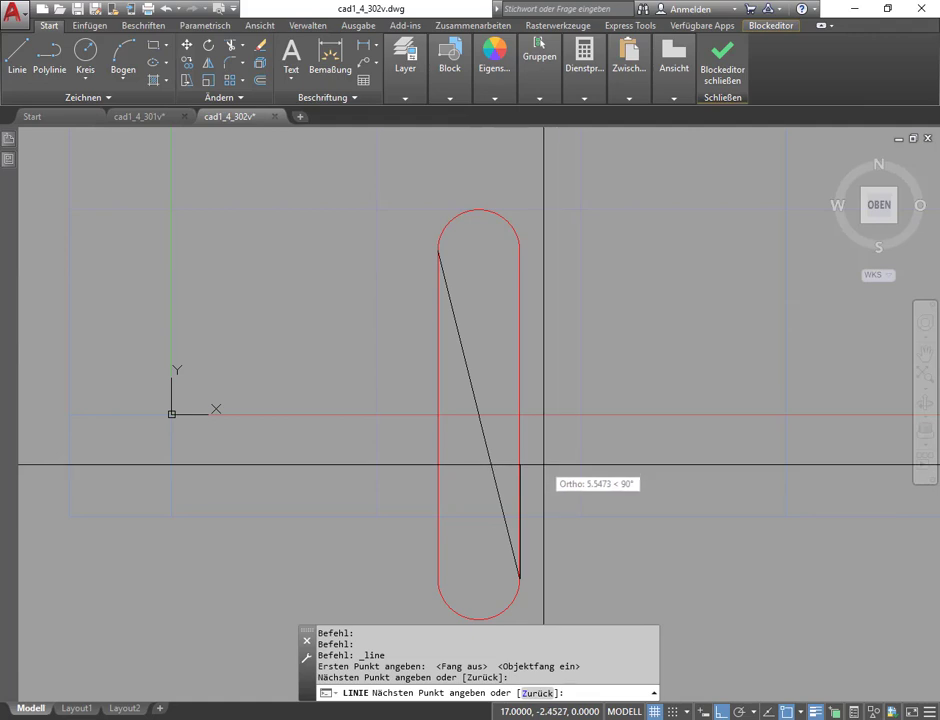
pyautogui.press('Return')
pyautogui.press('Return')
pyautogui.click(437, 577)
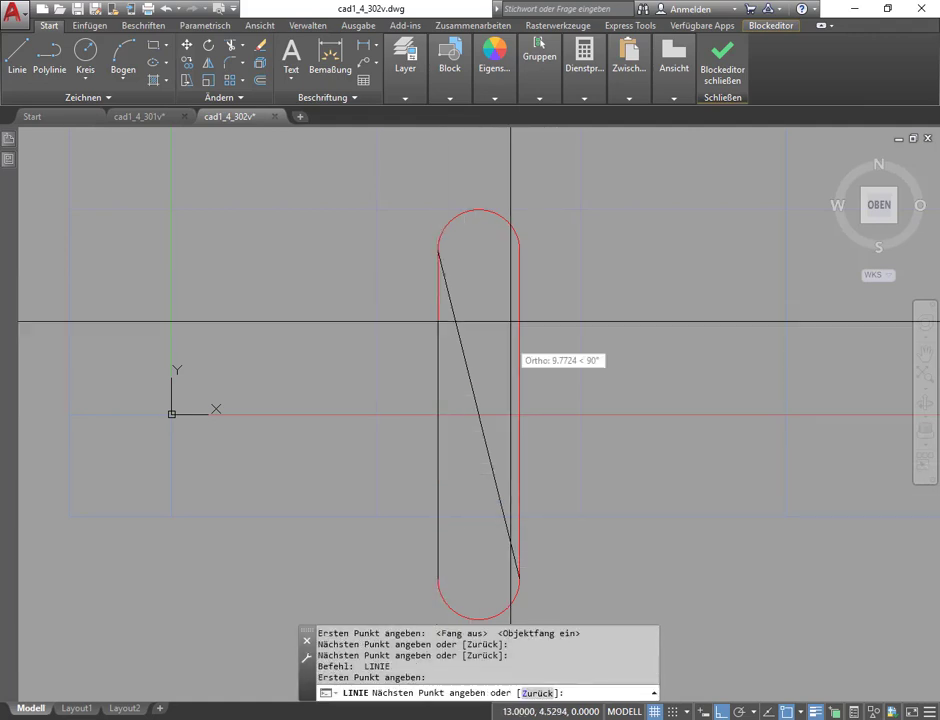
pyautogui.click(479, 249)
pyautogui.press('Escape')
pyautogui.press('Escape')
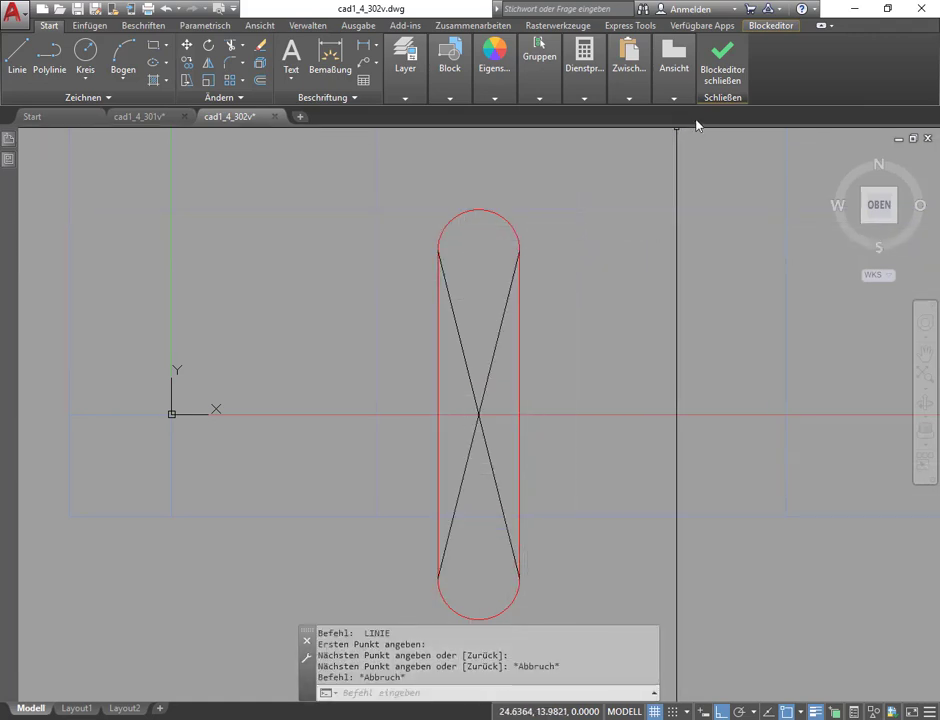
pyautogui.press('Escape')
pyautogui.click(722, 68)
# Step: Save the Oval block changes and show the Array type dropdown
pyautogui.click(447, 345)
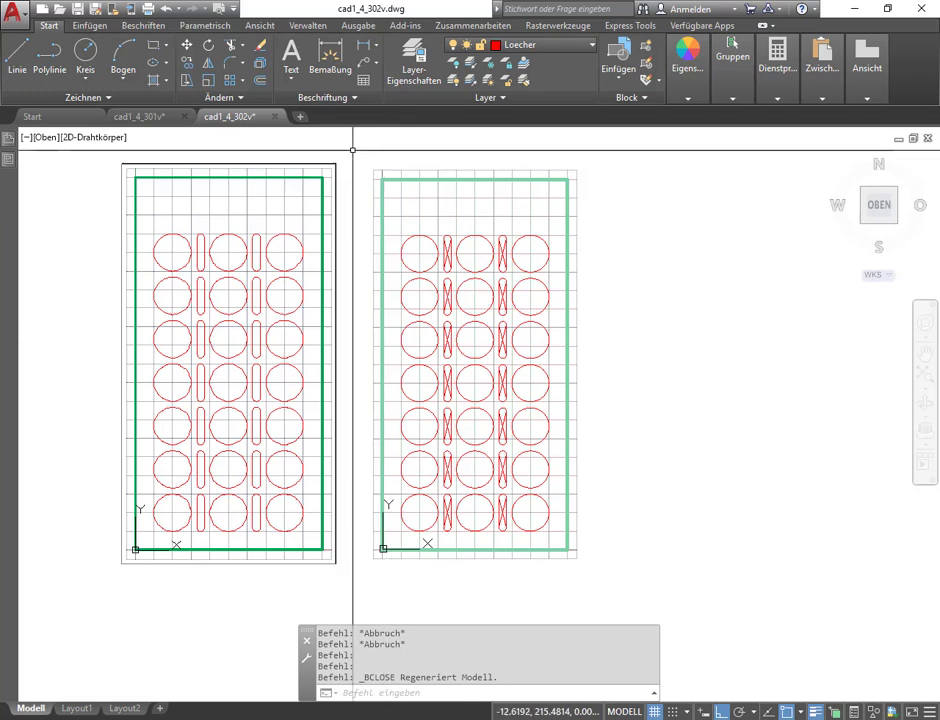
pyautogui.click(242, 82)
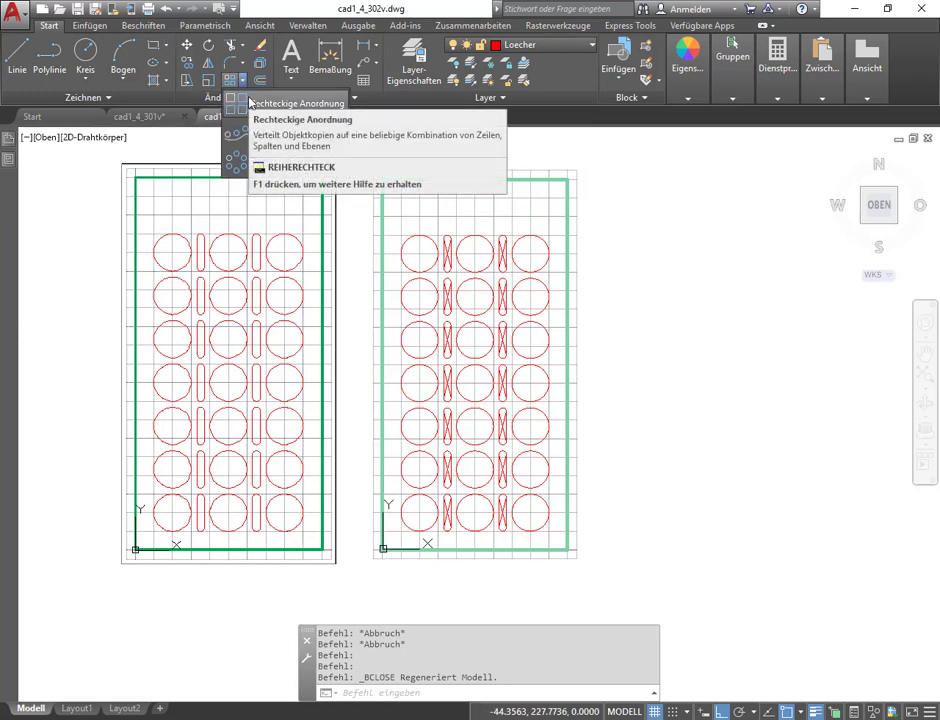